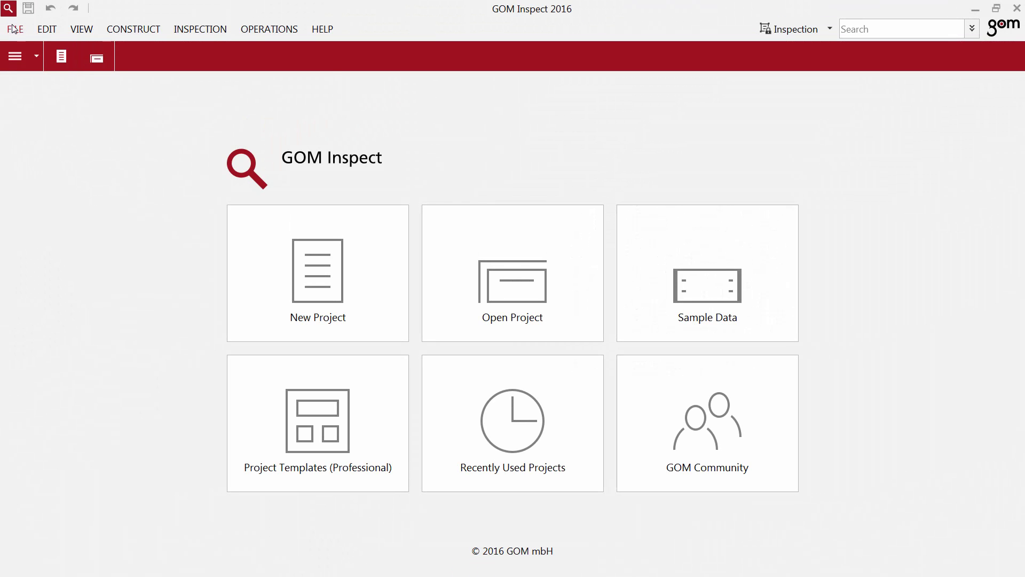
- Import Multimaterial_GOM.rek with automatic settings and orbit to see the cap's bottom opening
left_click(15, 29)
mouse_move(68, 193)
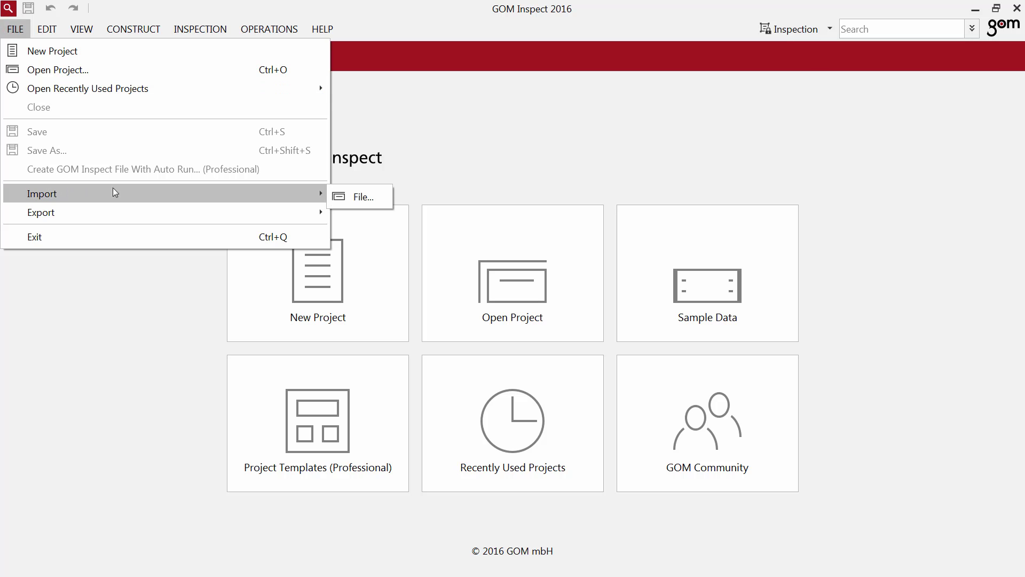
left_click(367, 197)
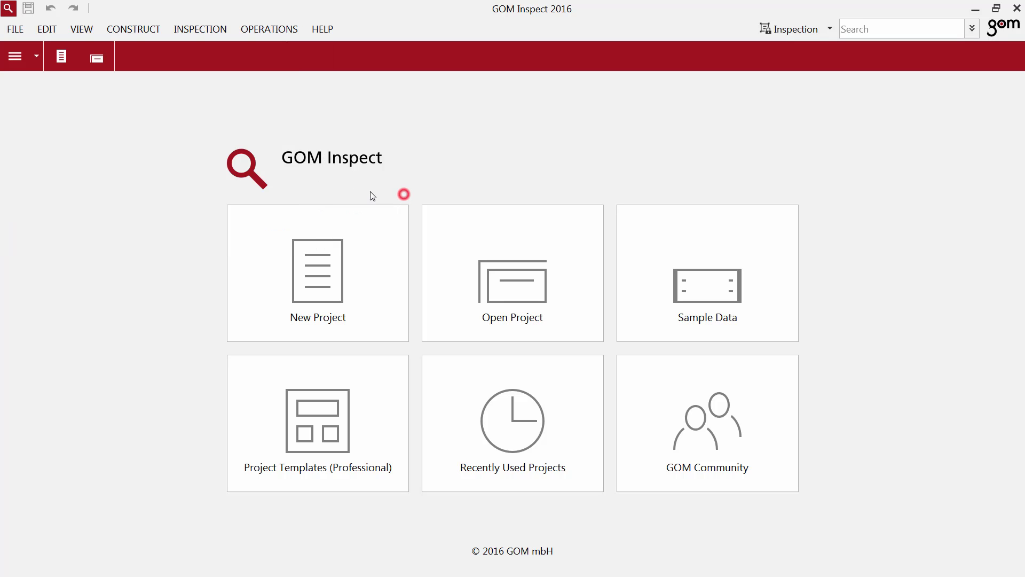
left_click_drag(106, 108, 171, 104)
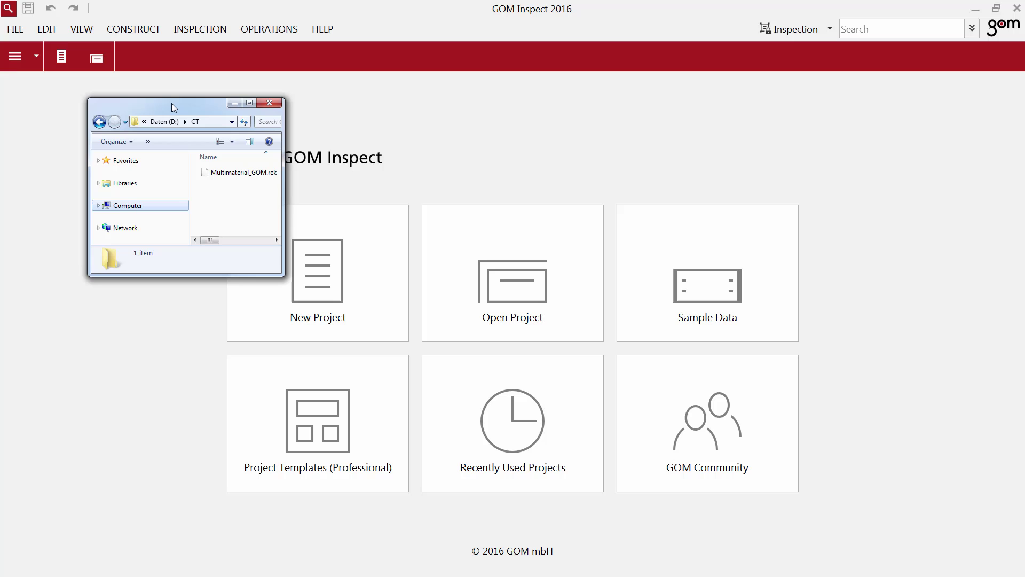
left_click_drag(212, 176, 378, 170)
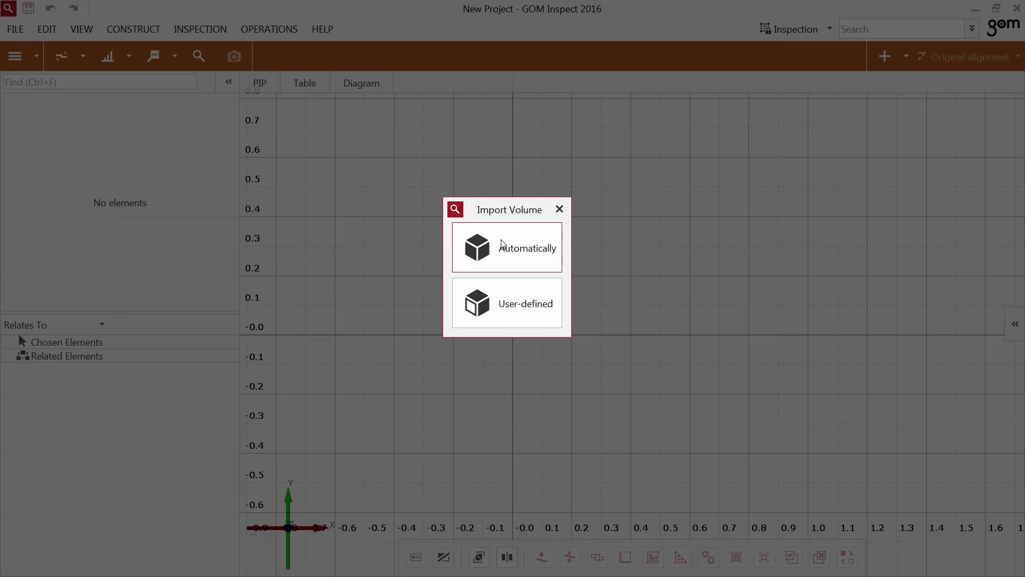
left_click(502, 246)
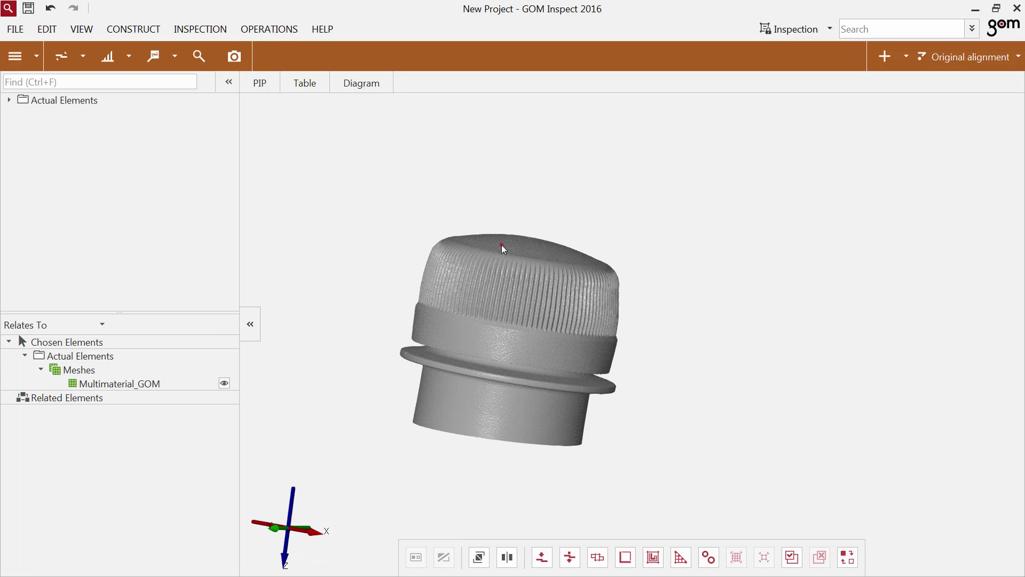
left_click_drag(502, 244, 424, 247)
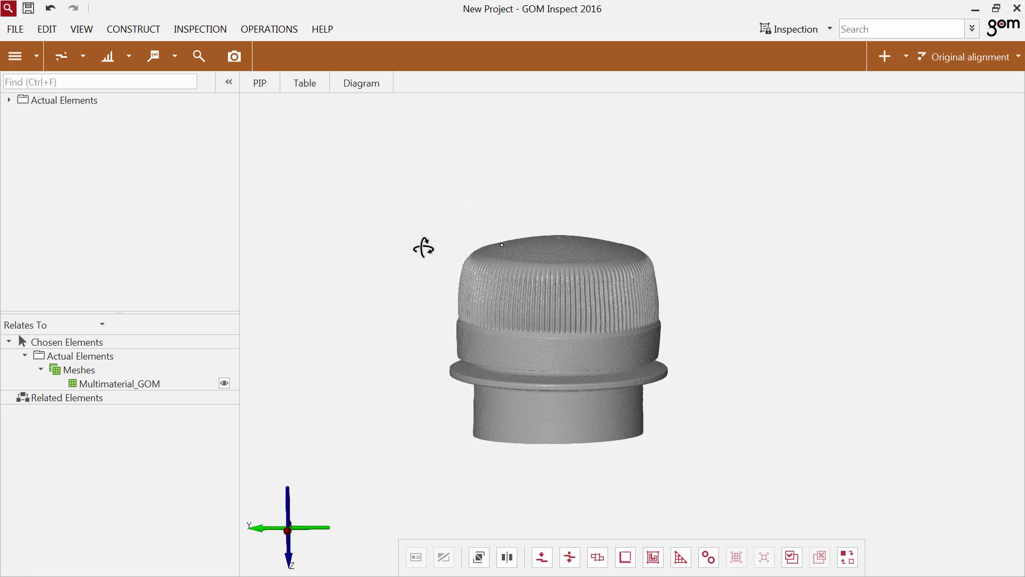
- Delete the Multimaterial_GOM mesh and re-import Multimaterial_GOM.rek with user-defined settings
left_click(136, 383)
key("Delete")
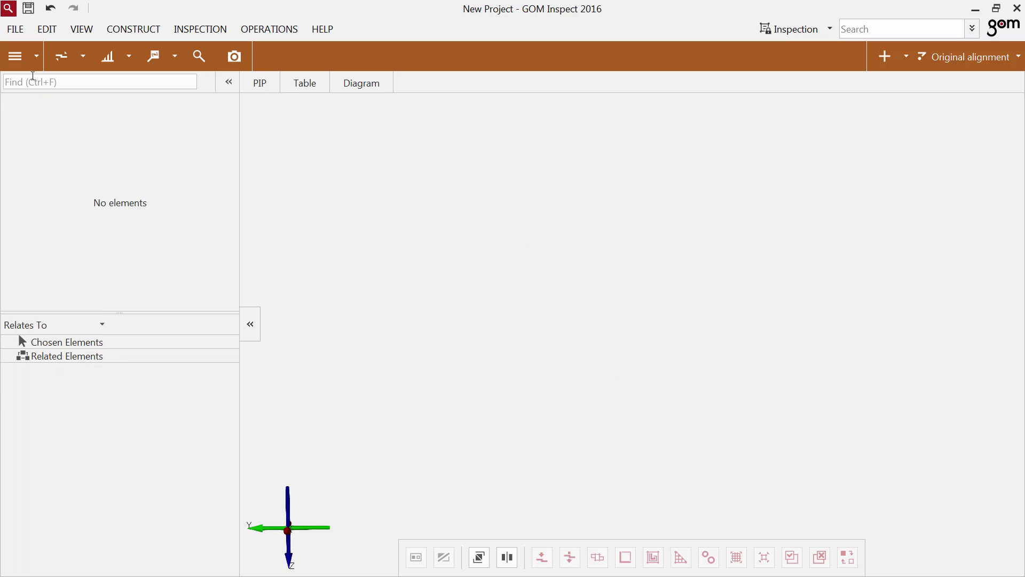
left_click(15, 30)
mouse_move(53, 194)
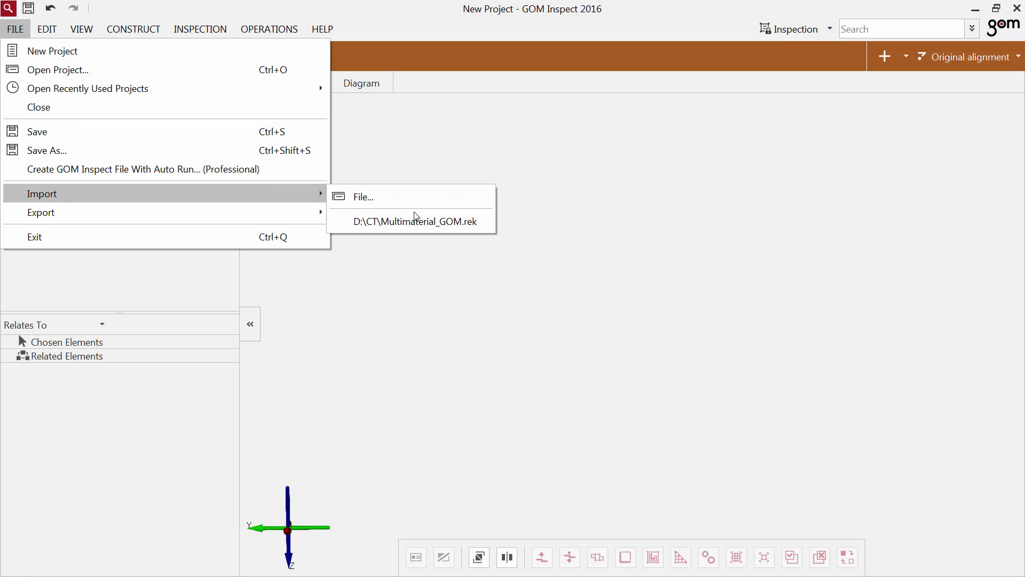
left_click(423, 229)
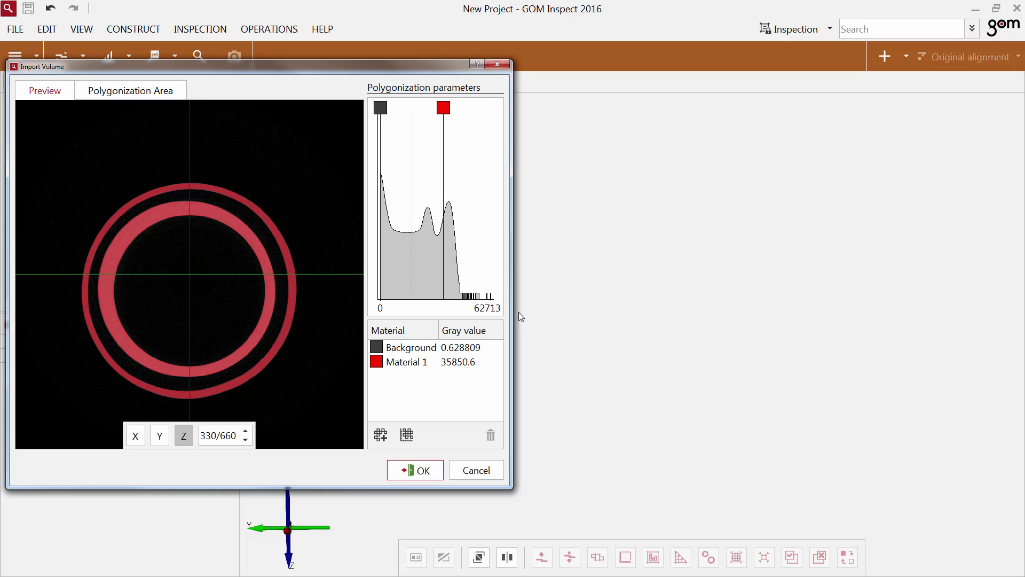
- Preview the volume's slices, stepping through Z levels, then viewing Y and X sections of the cap
left_click(54, 90)
left_click(215, 432)
scroll(214, 432, "up", 20)
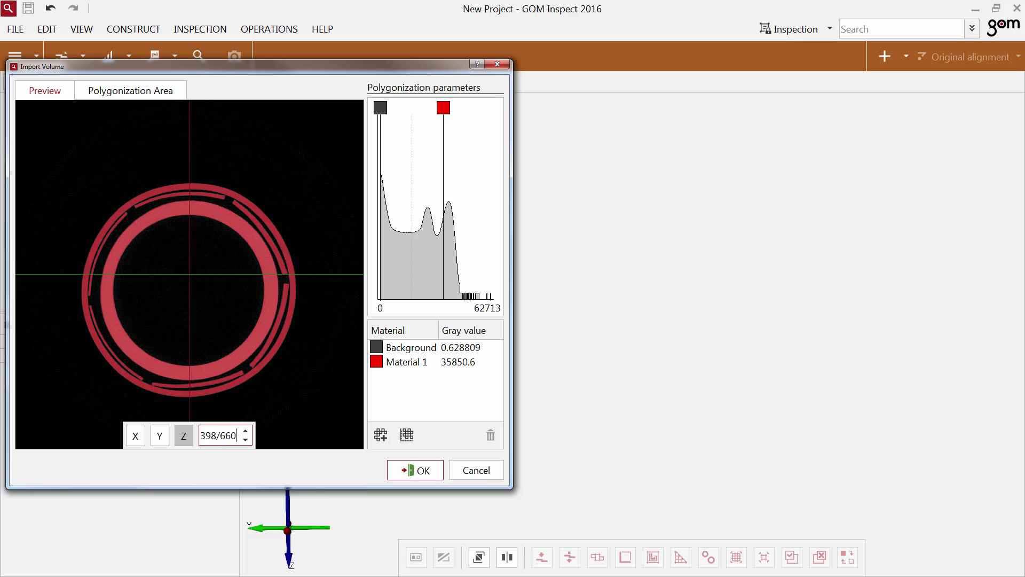
scroll(219, 435, "up", 5)
scroll(219, 435, "down", 8)
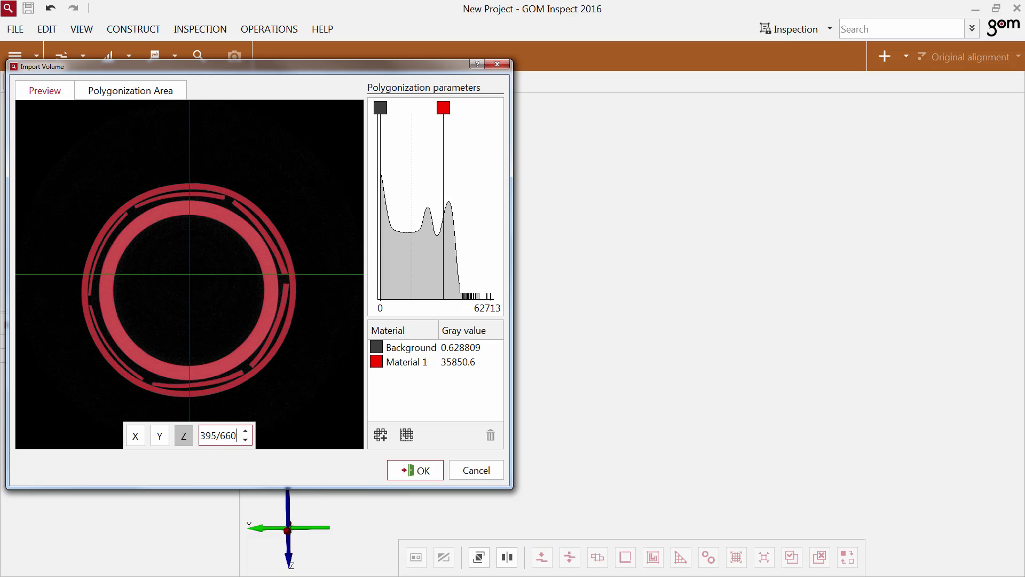
scroll(219, 435, "down", 13)
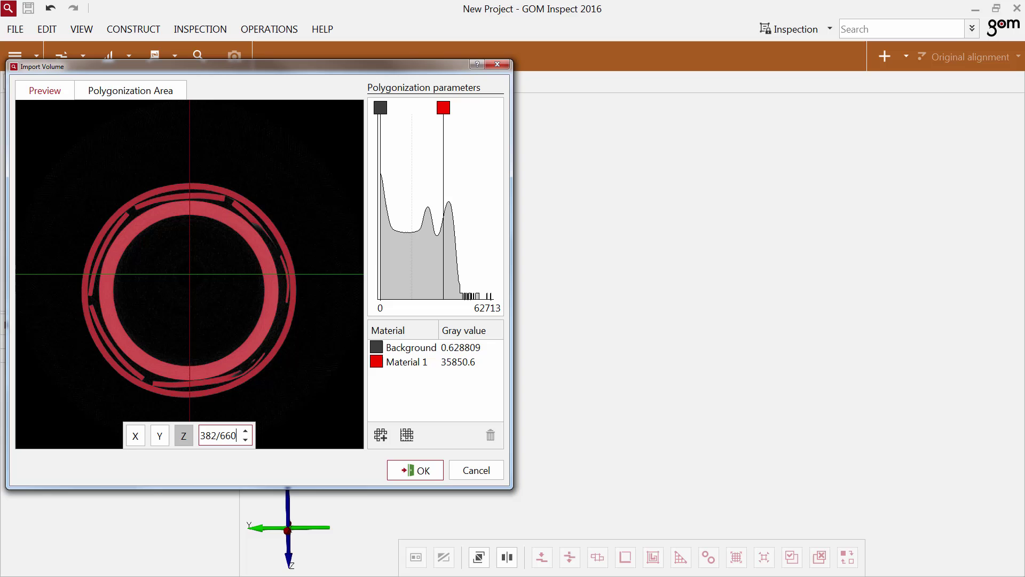
scroll(219, 436, "down", 3)
left_click(163, 438)
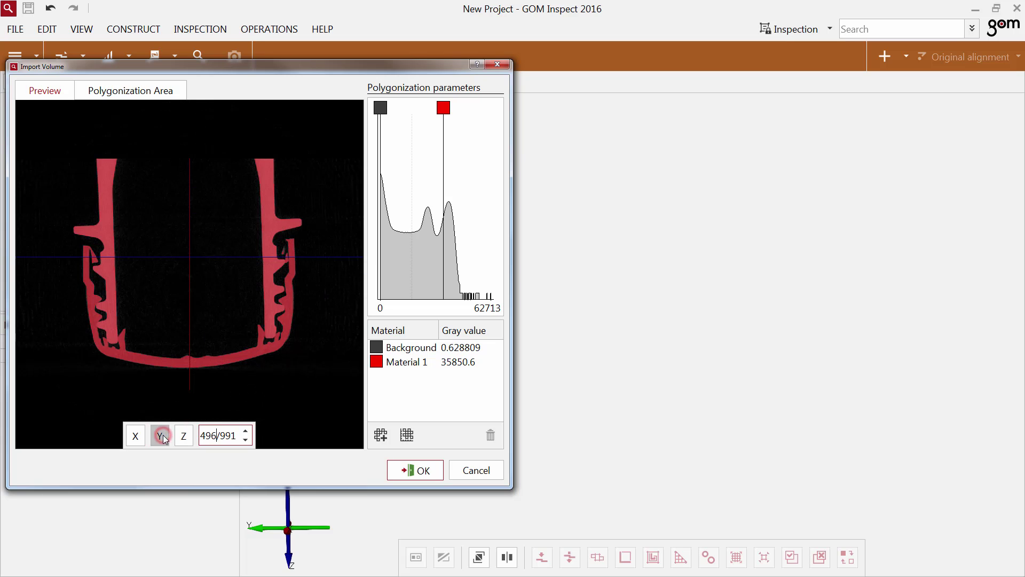
left_click(134, 437)
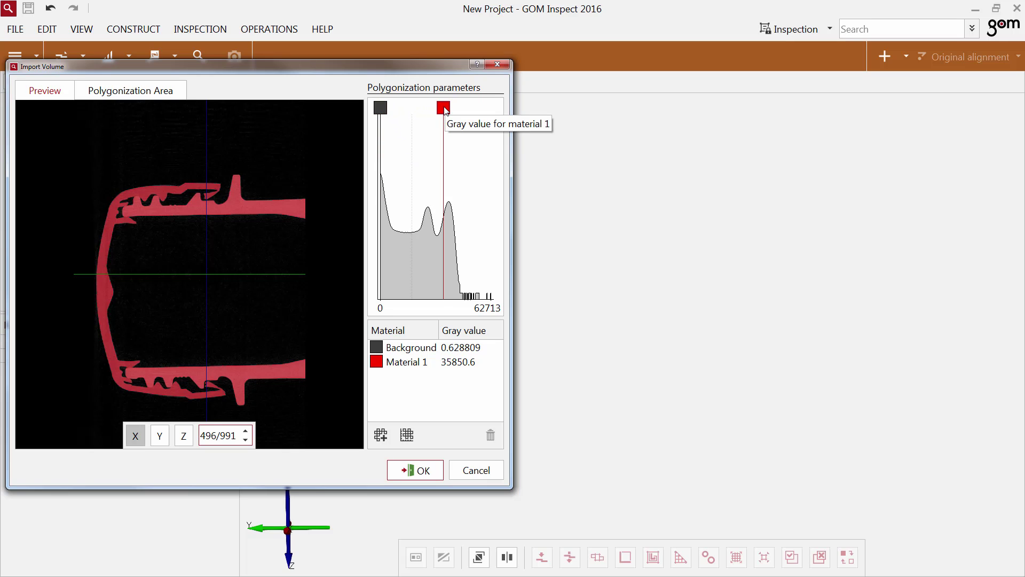
- Add a second material, reset the gray-value thresholds to defaults, and import Material 1 and Material 2
left_click(381, 436)
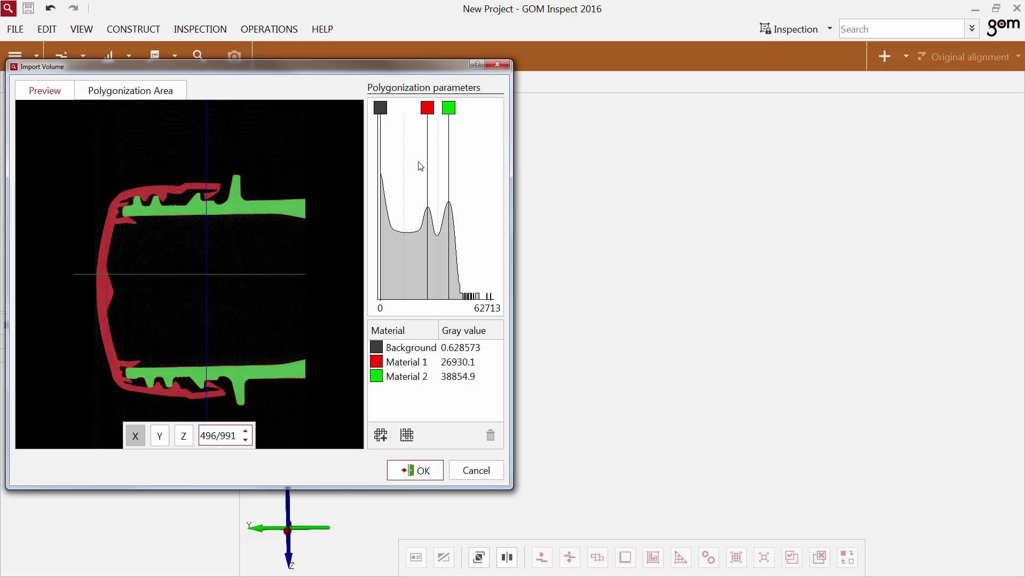
mouse_move(428, 109)
left_mouse_down()
mouse_move(396, 121)
mouse_move(421, 122)
left_mouse_up()
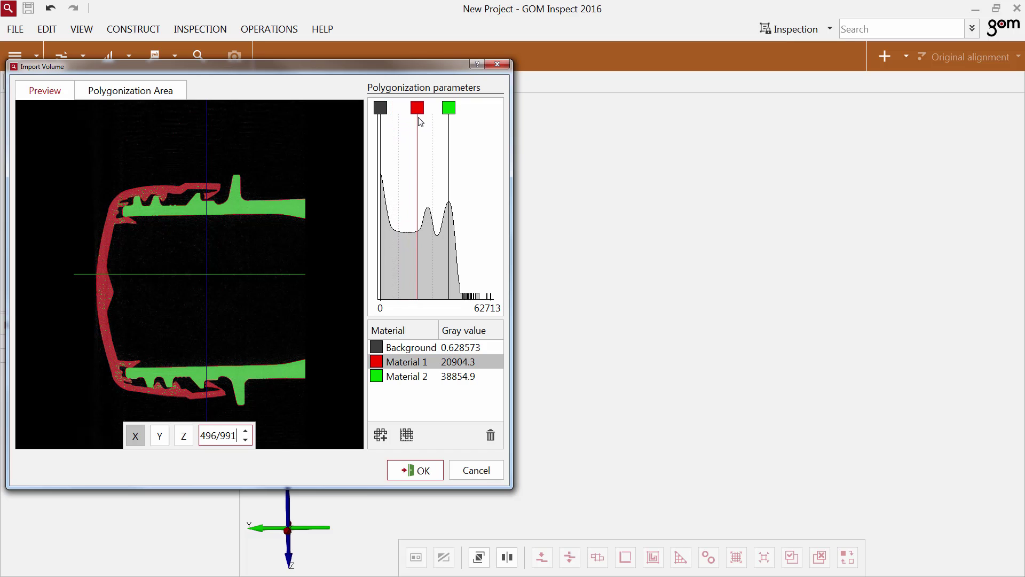
left_click(407, 435)
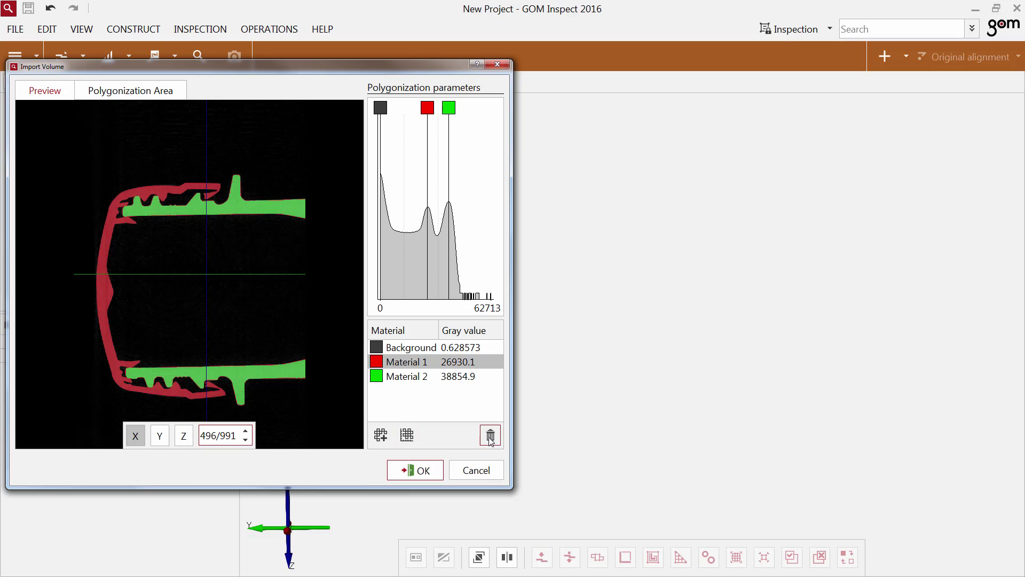
left_click(429, 469)
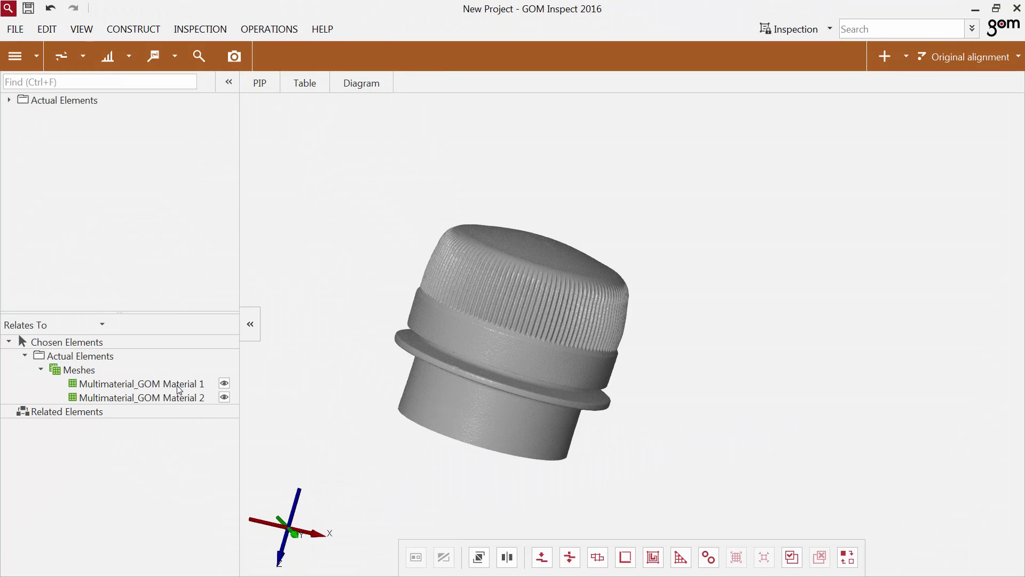
- Hide the Multimaterial_GOM Material 2 mesh so only Material 1 is visible
left_click(160, 385)
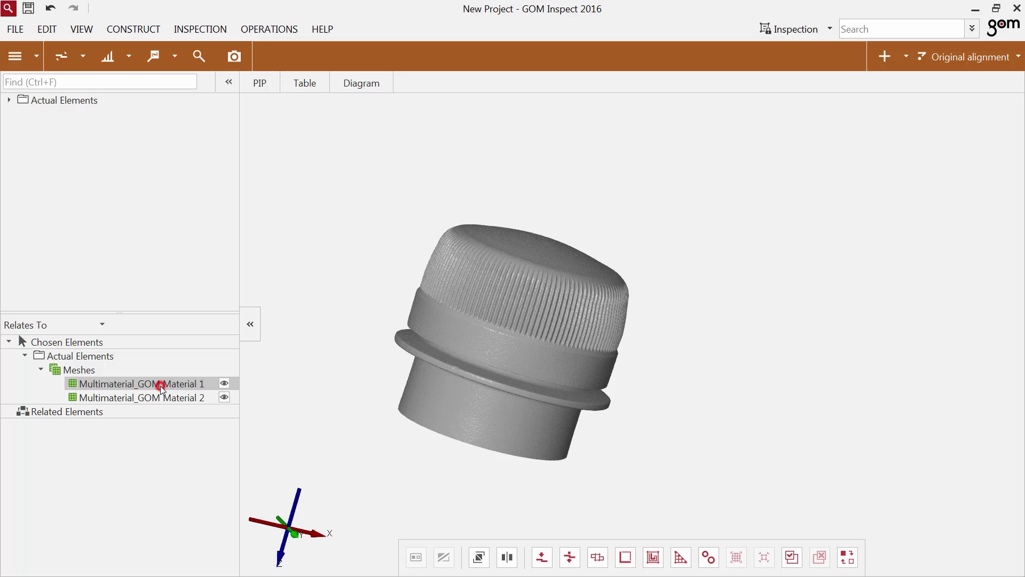
left_click(223, 385)
left_click(224, 384)
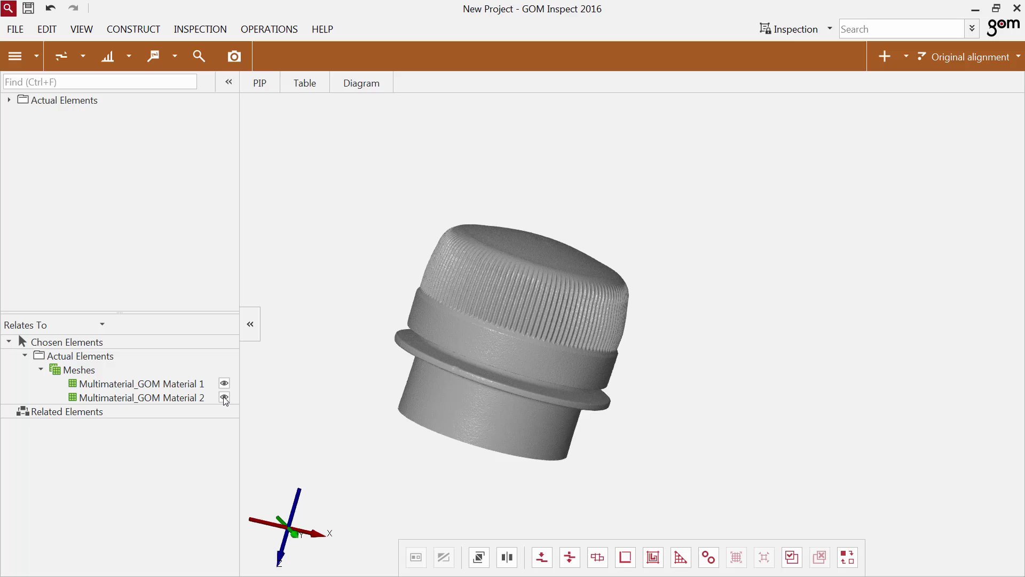
left_click(223, 397)
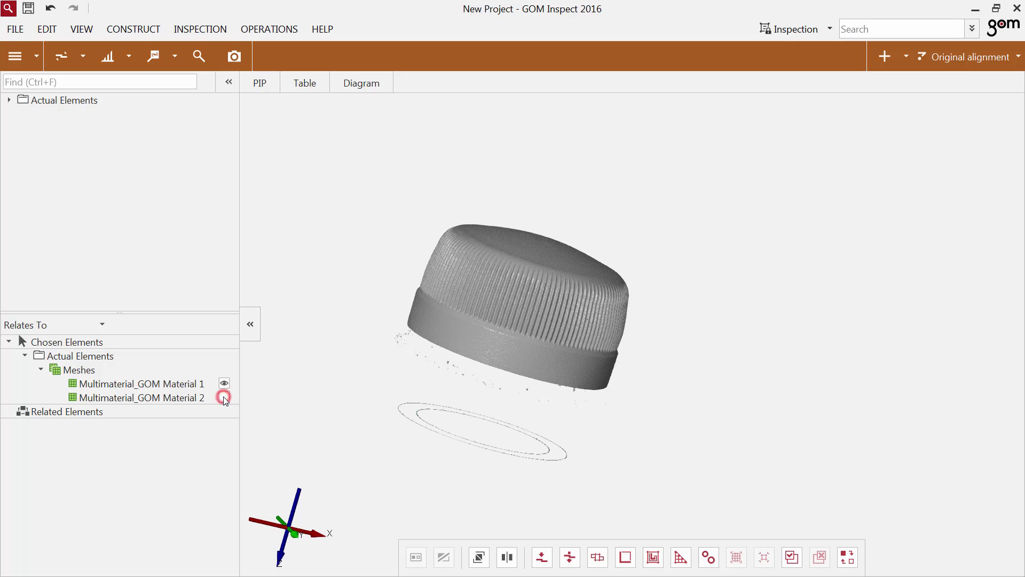
- Select the cap's main patch, invert to the stray specks and ring, and delete them
left_click(593, 560)
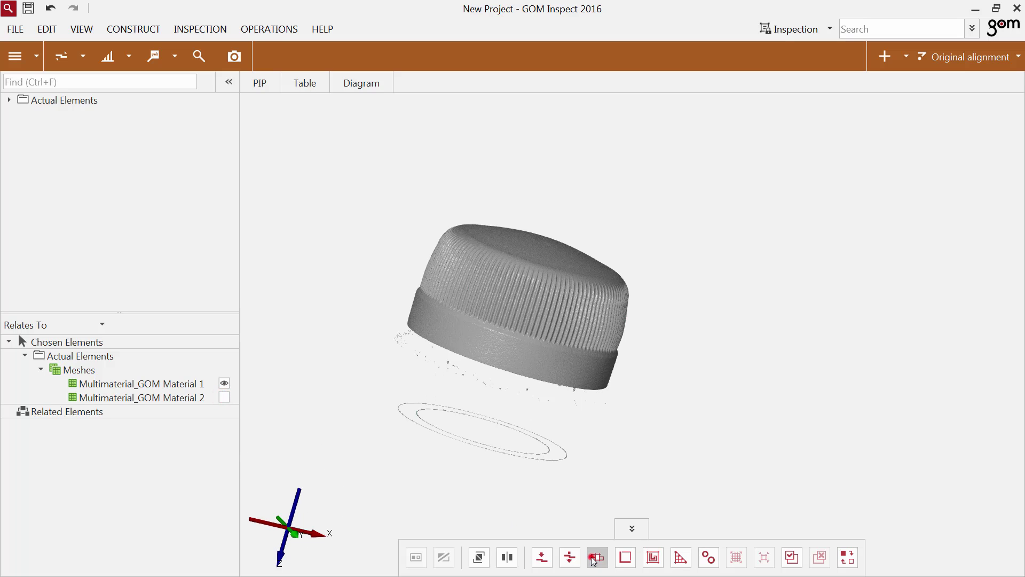
left_click(542, 338)
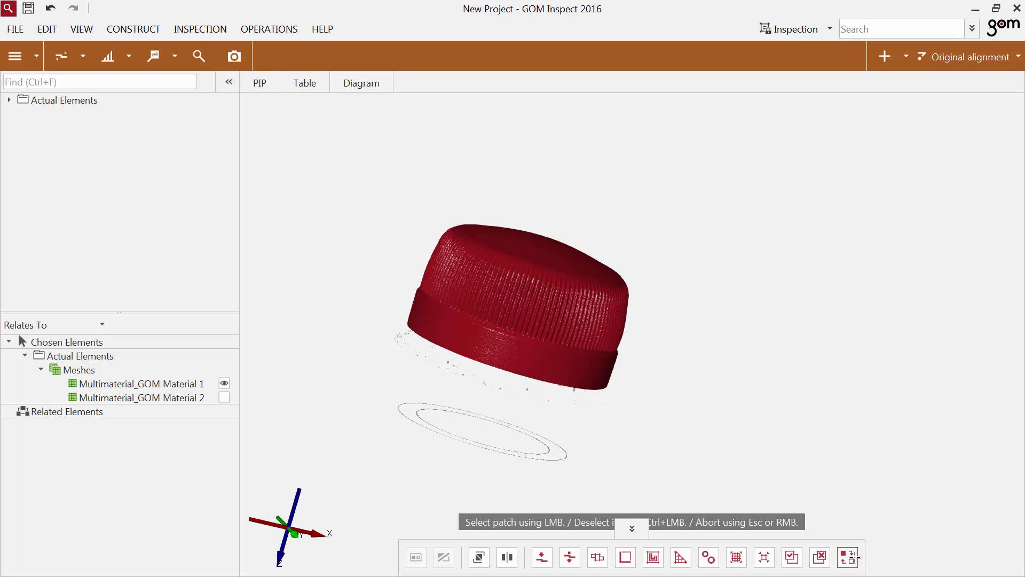
left_click(854, 561)
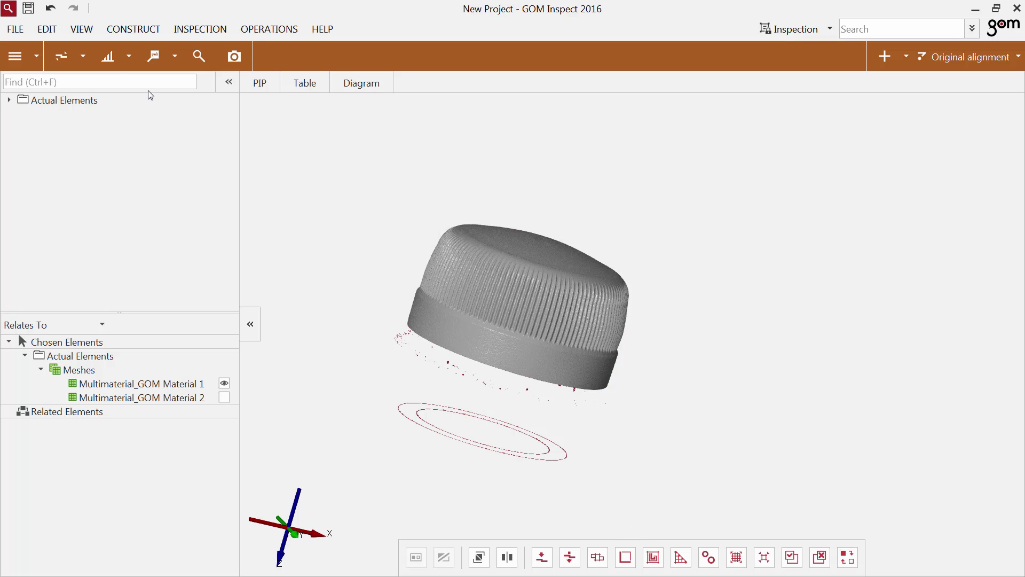
left_click(42, 27)
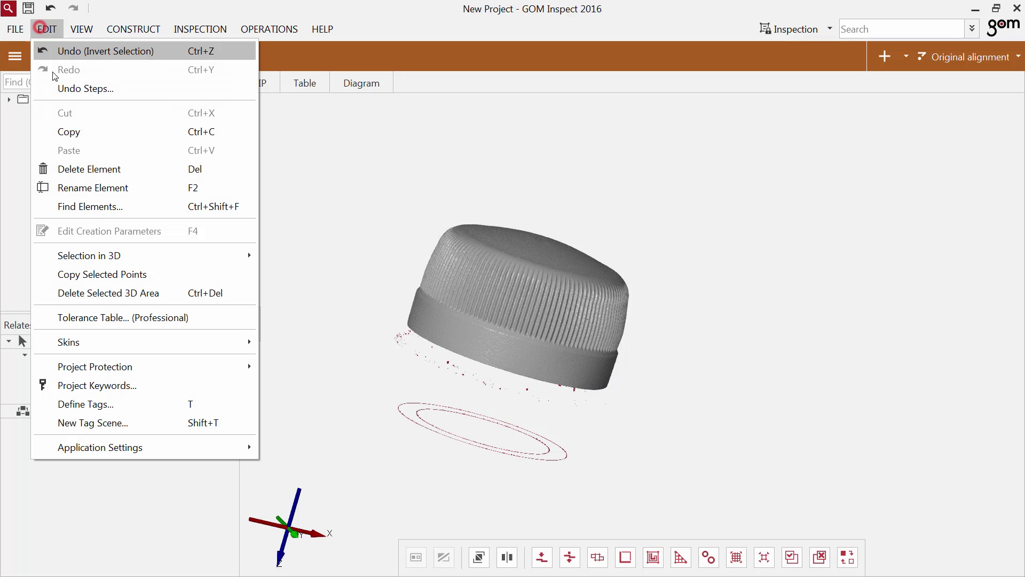
left_click(95, 292)
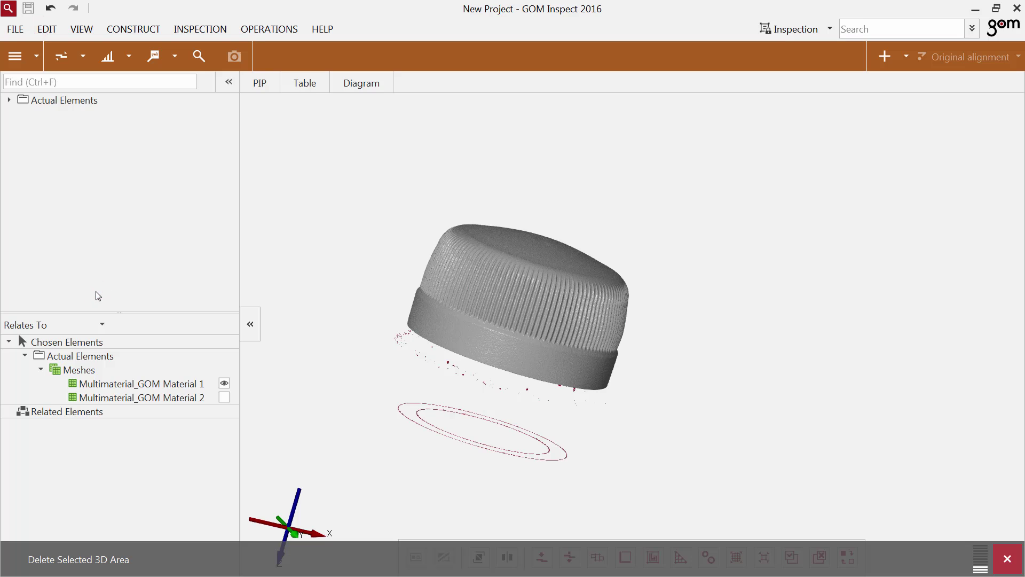